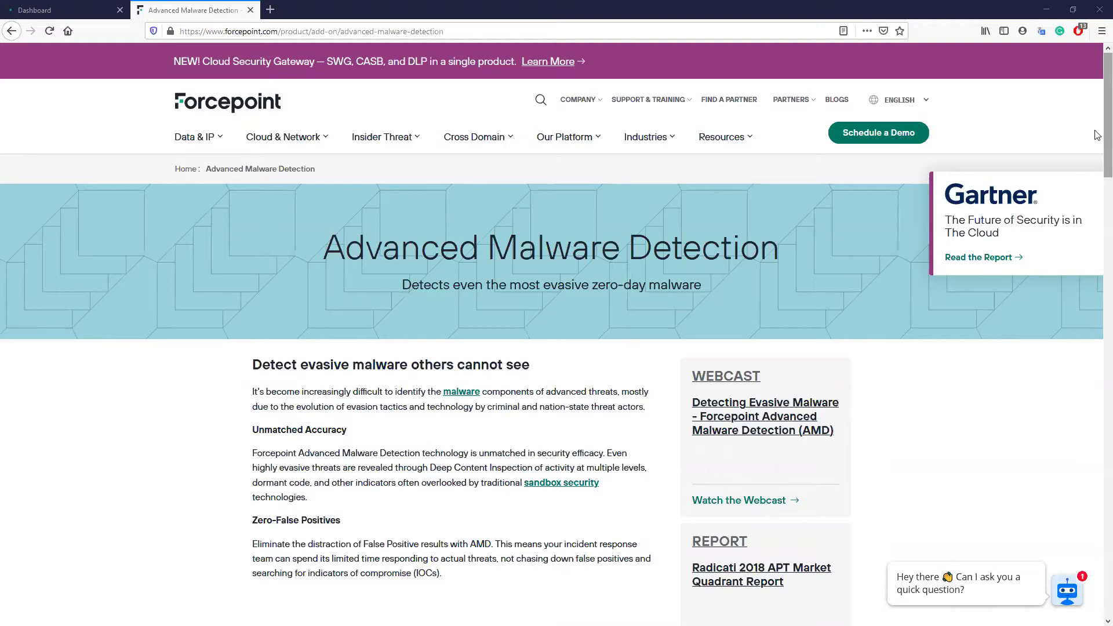
Scroll to the Deep Content Inspection section showing the application, OS, CPU and memory layers
left_click_drag(1098, 135, 1098, 195)
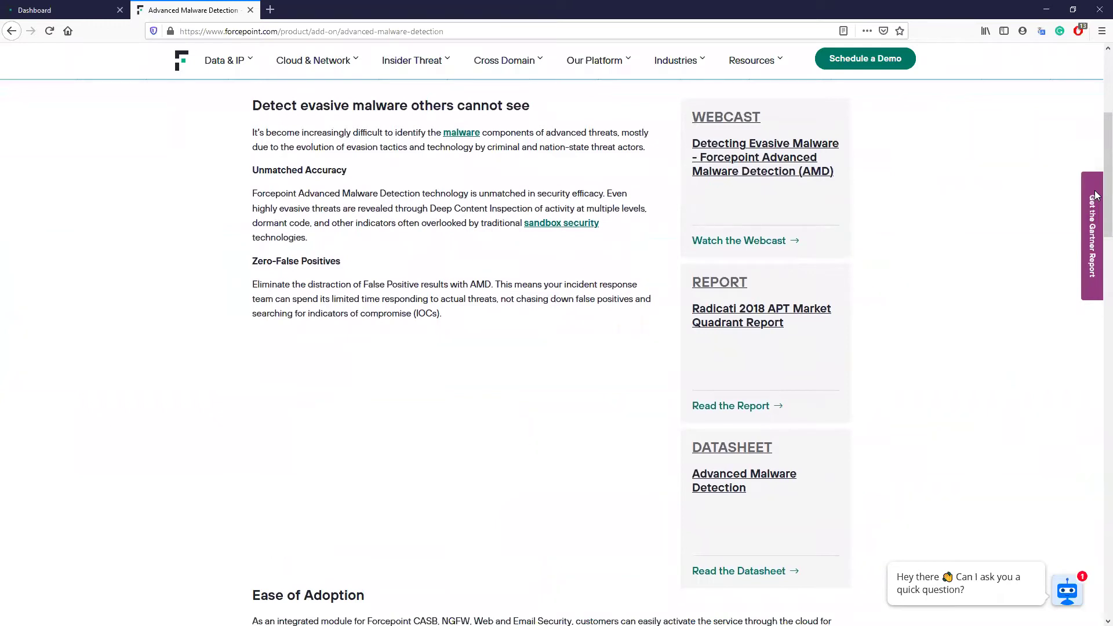
left_click_drag(1098, 196, 1098, 309)
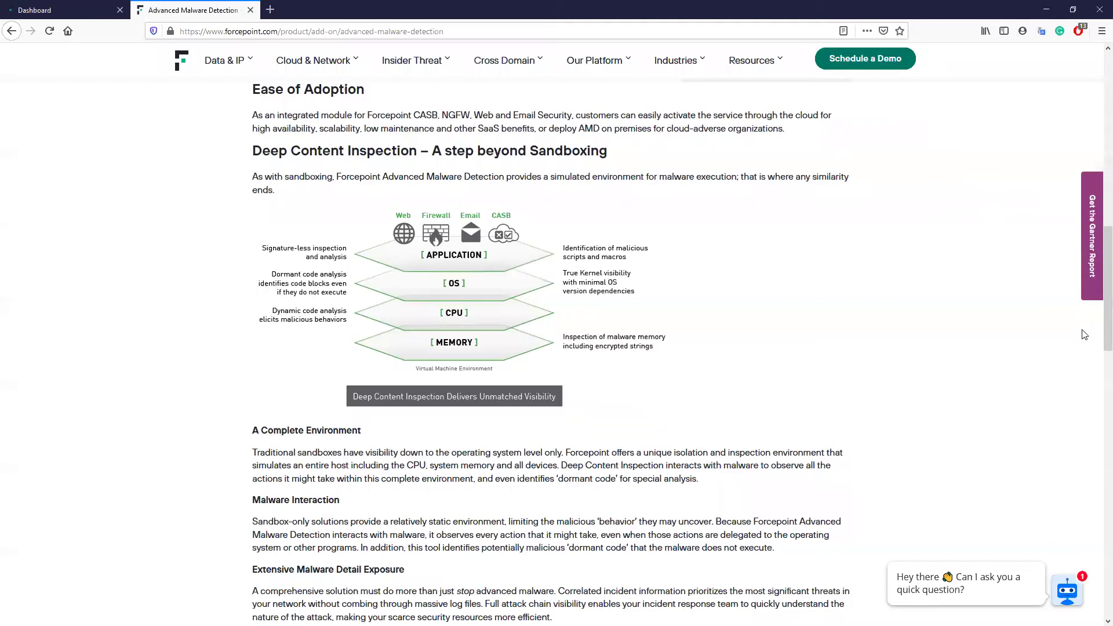
scroll(1025, 314, "up", 1)
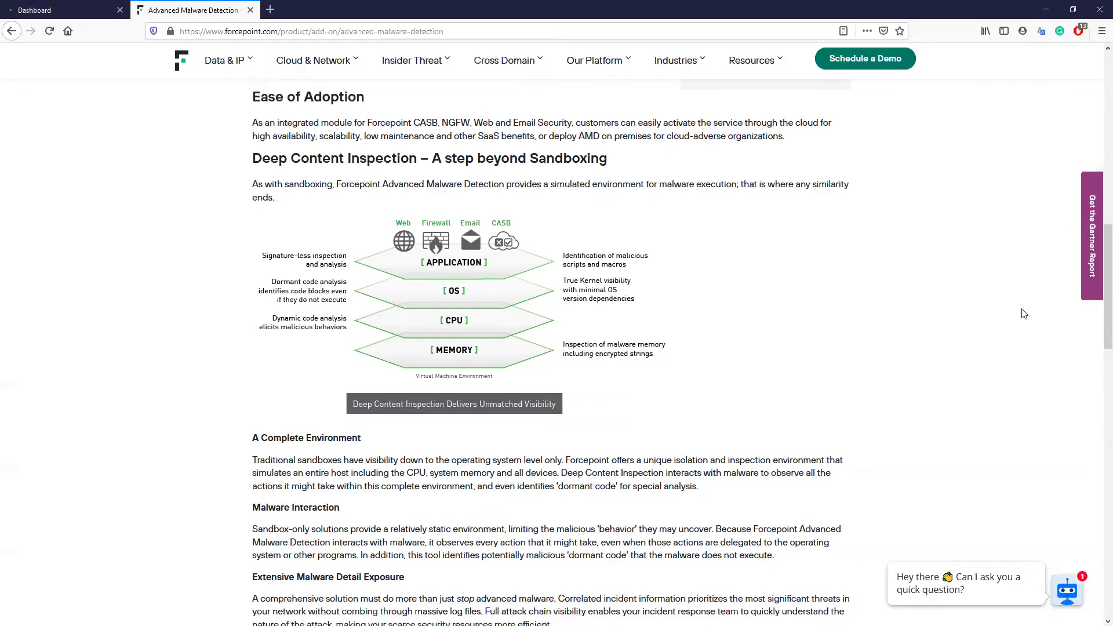
Skim the Lastline report's Analysis Overview and Analysis Subject 1, then return to the title page
key("ctrl+shift+Tab")
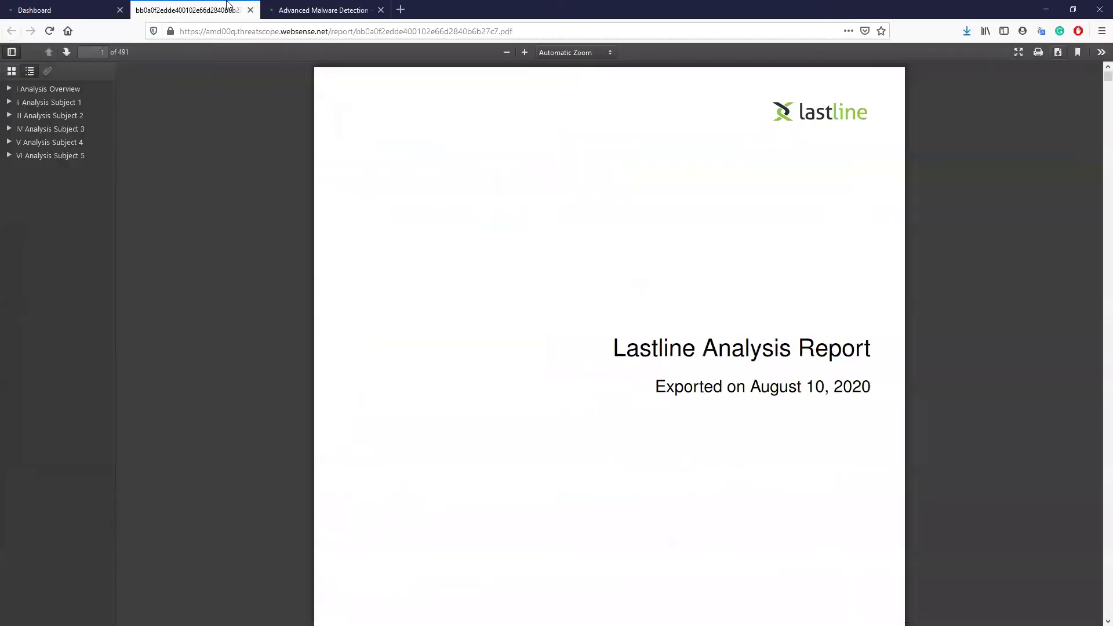
scroll(887, 230, "down", 10)
scroll(888, 231, "down", 5)
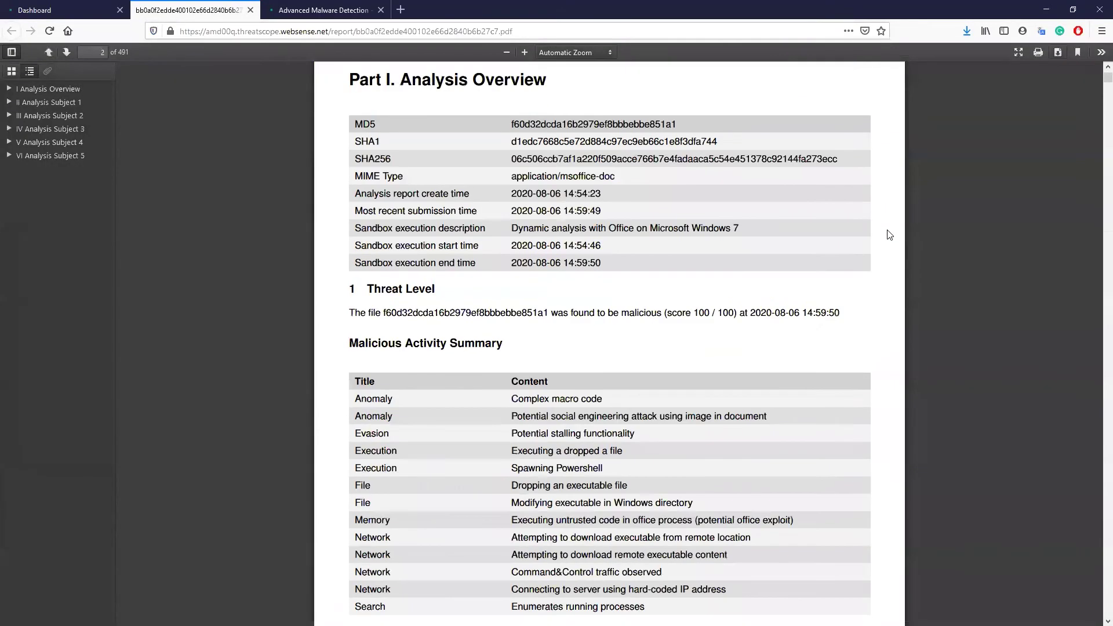
scroll(890, 235, "down", 12)
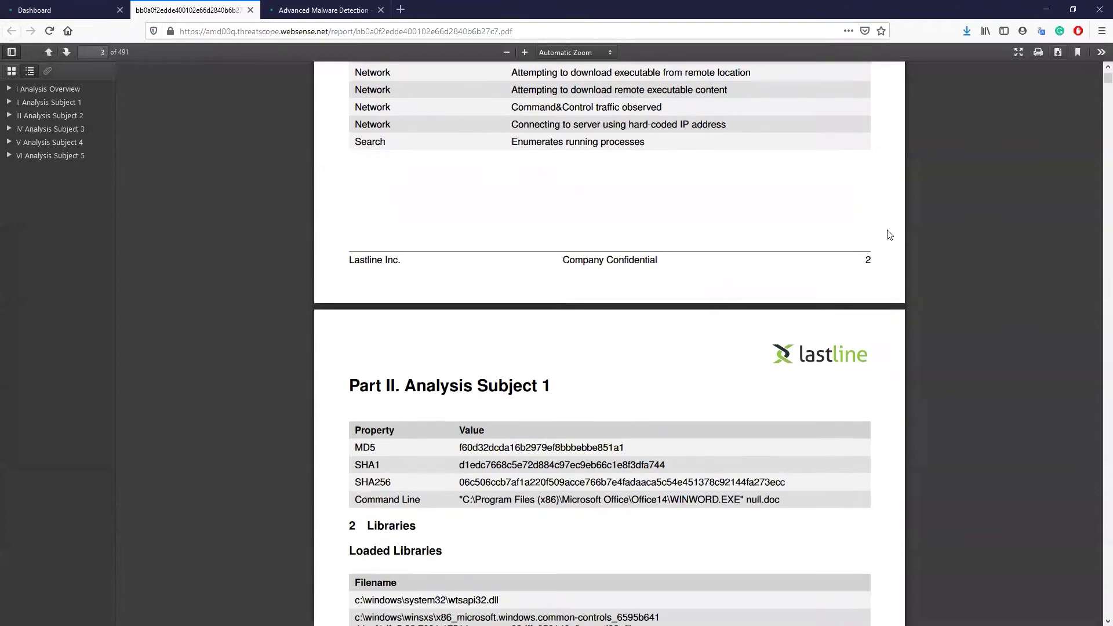
scroll(890, 235, "down", 3)
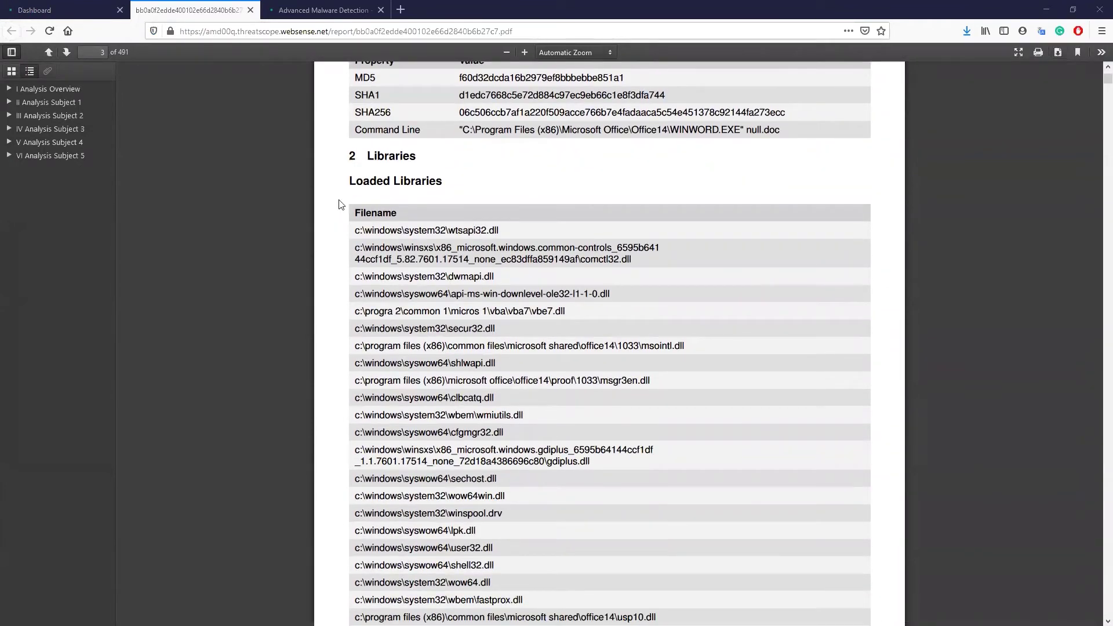
key("Home")
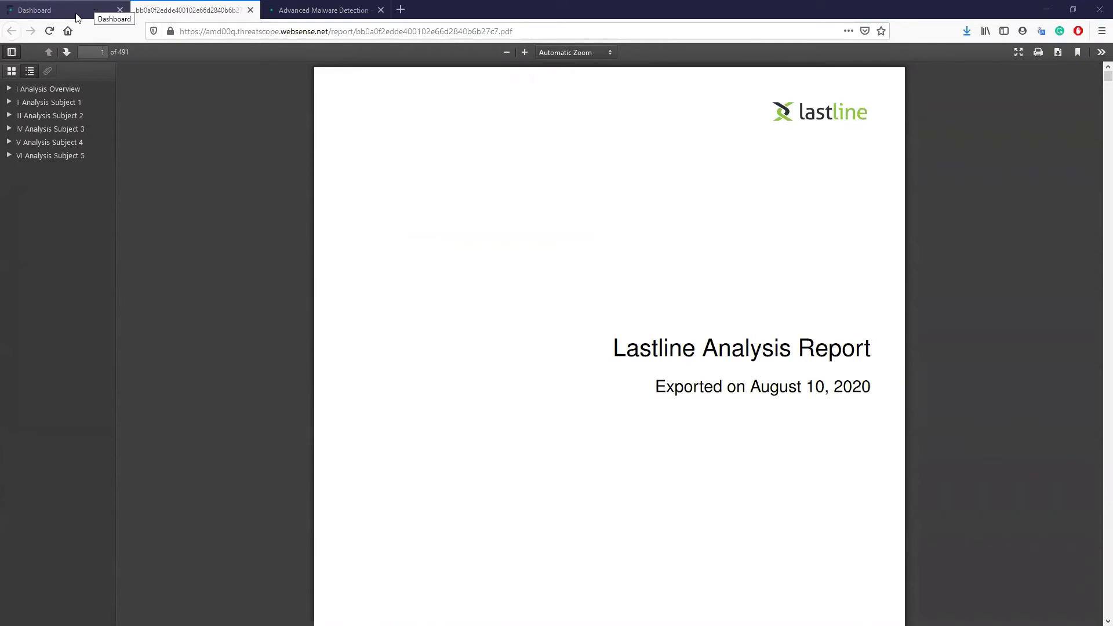
Go to the File Sandboxing settings from the Email Security Dashboard
left_click(96, 7)
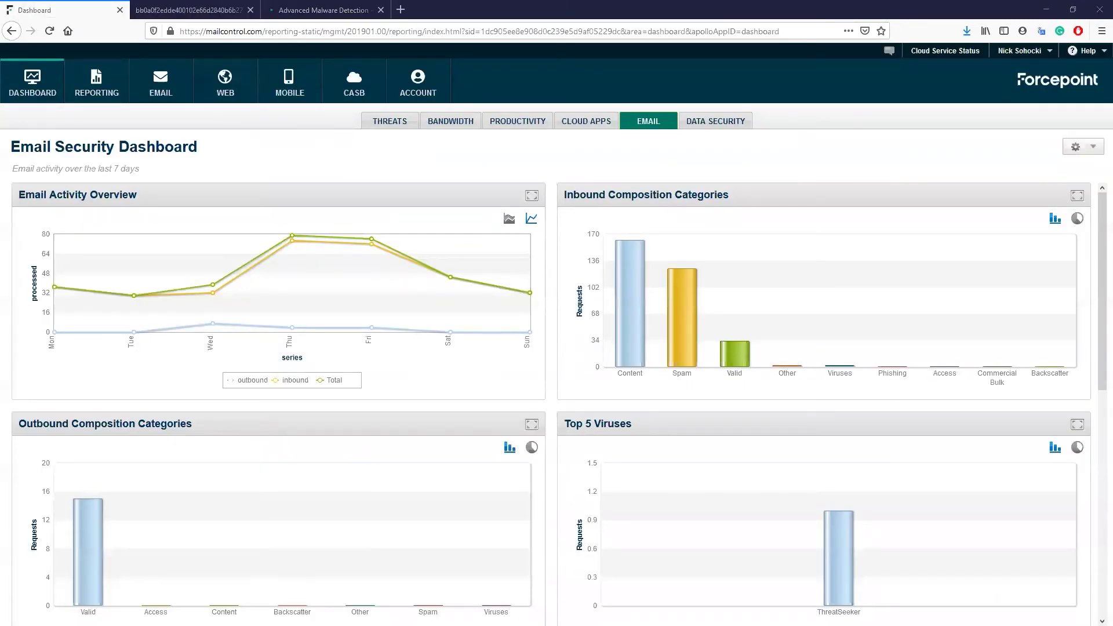
mouse_move(155, 99)
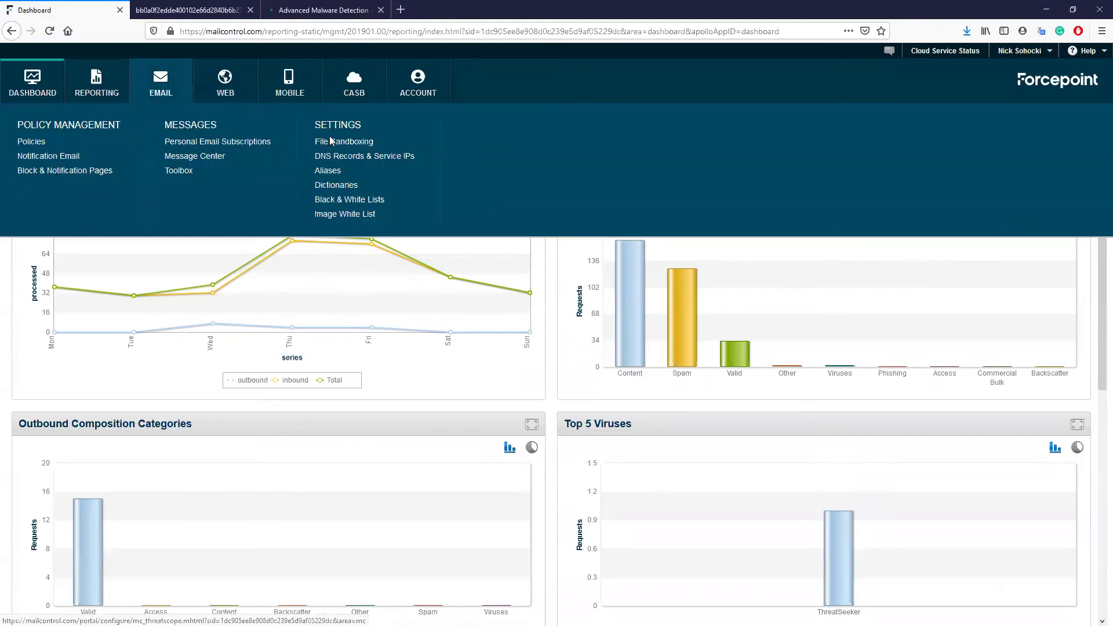
left_click(335, 145)
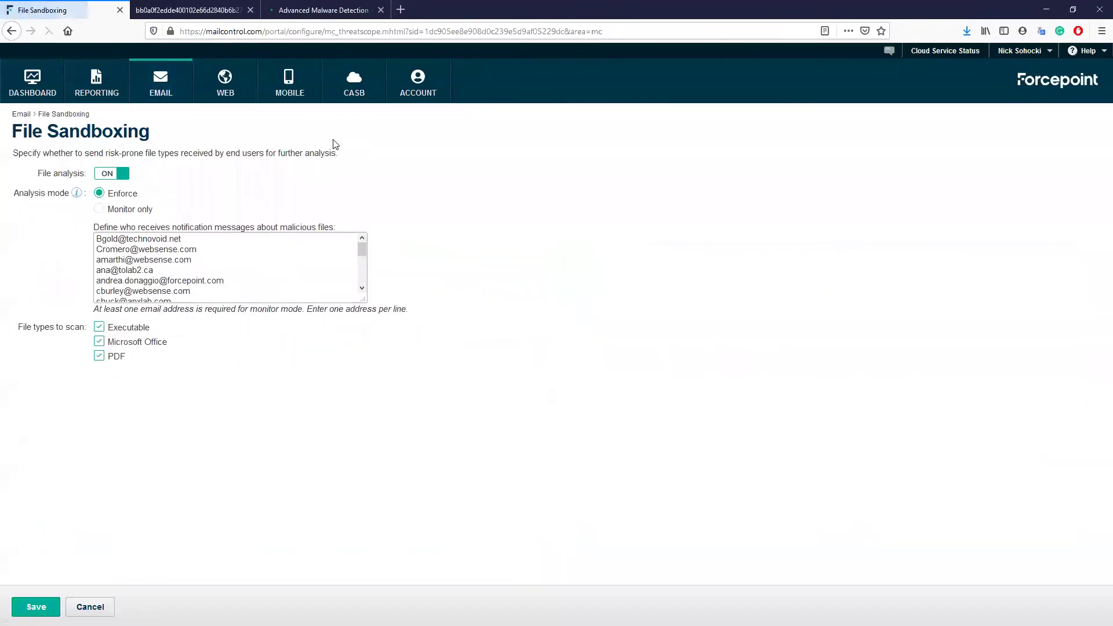
Turn file analysis on in Enforce mode, including Executable and Microsoft Office files
left_click(127, 175)
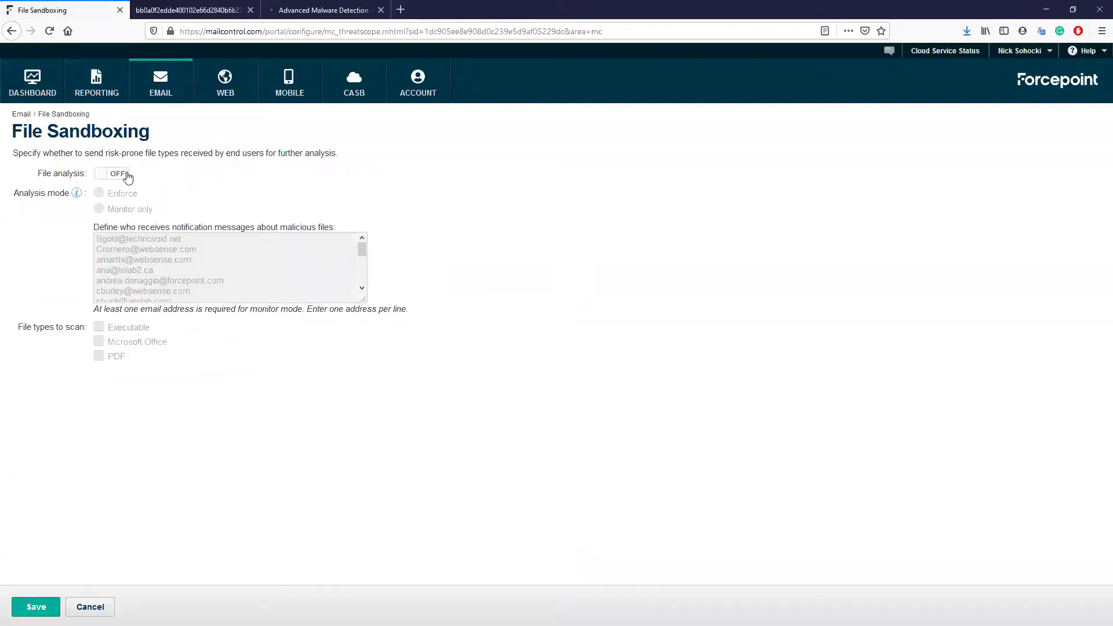
left_click(127, 175)
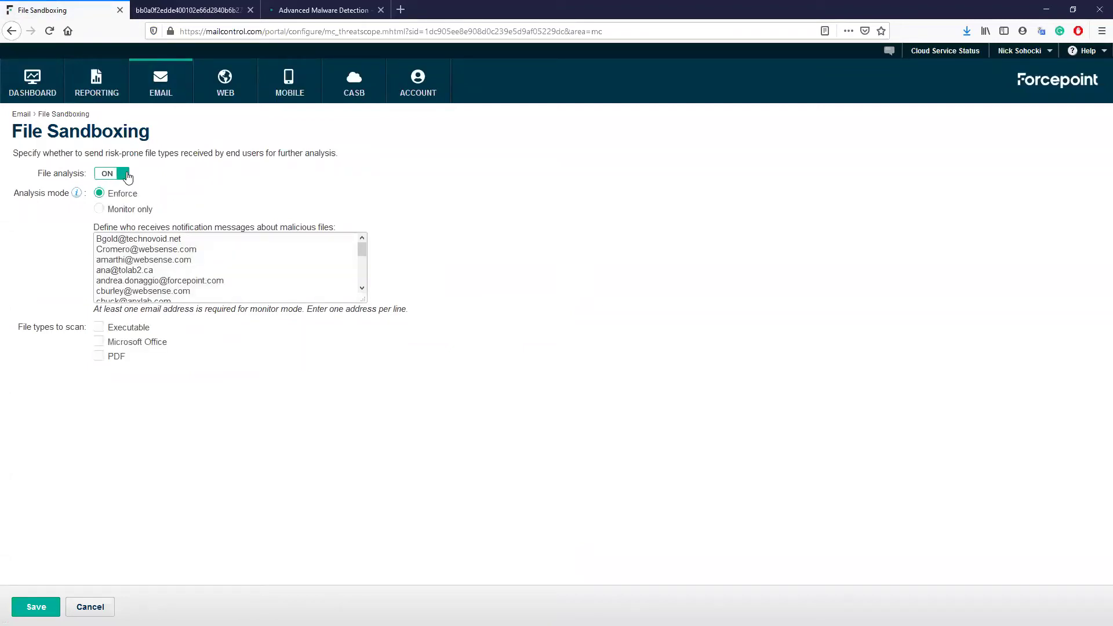
left_click(128, 211)
left_click(125, 195)
left_click(100, 327)
left_click(100, 342)
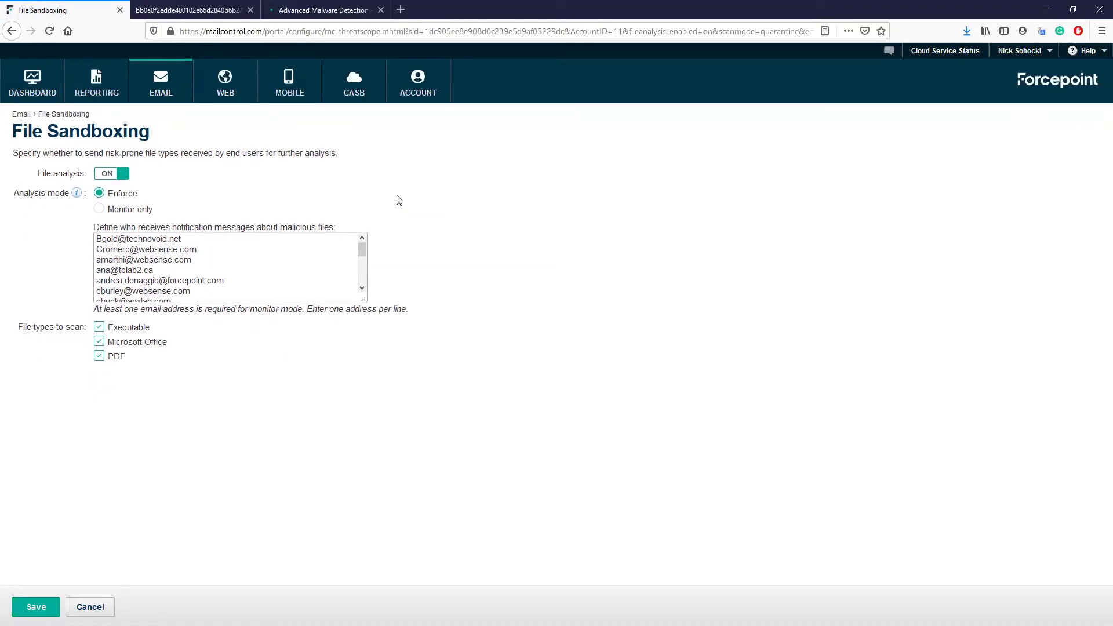
mouse_move(102, 94)
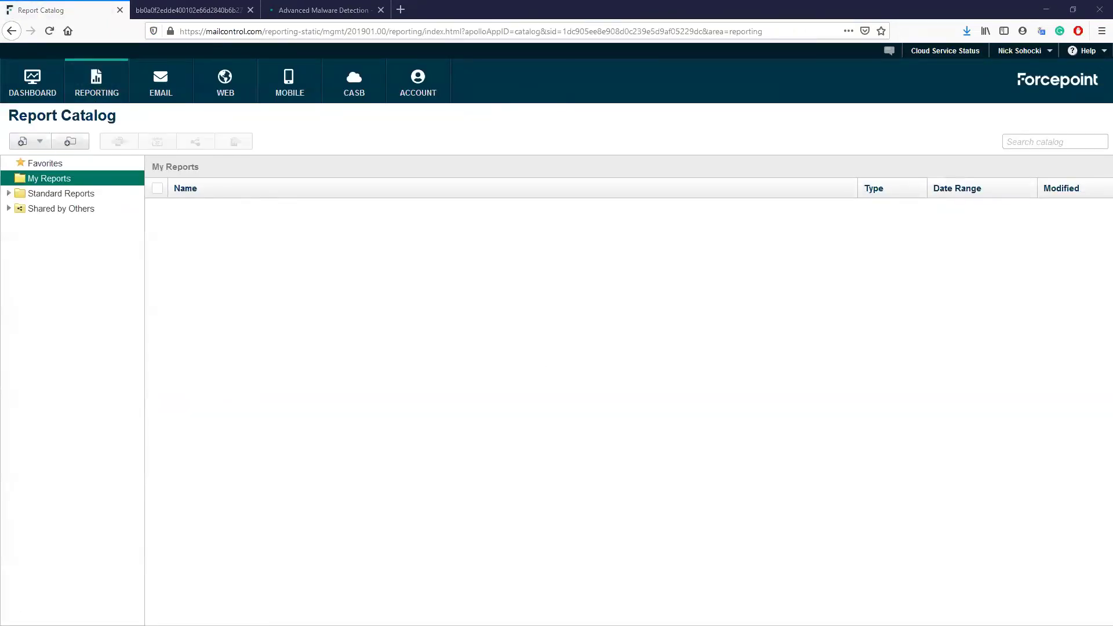
Open the Detailed File Sandboxing Report under Standard Reports > Email Security > Security
left_click(9, 193)
left_click(19, 223)
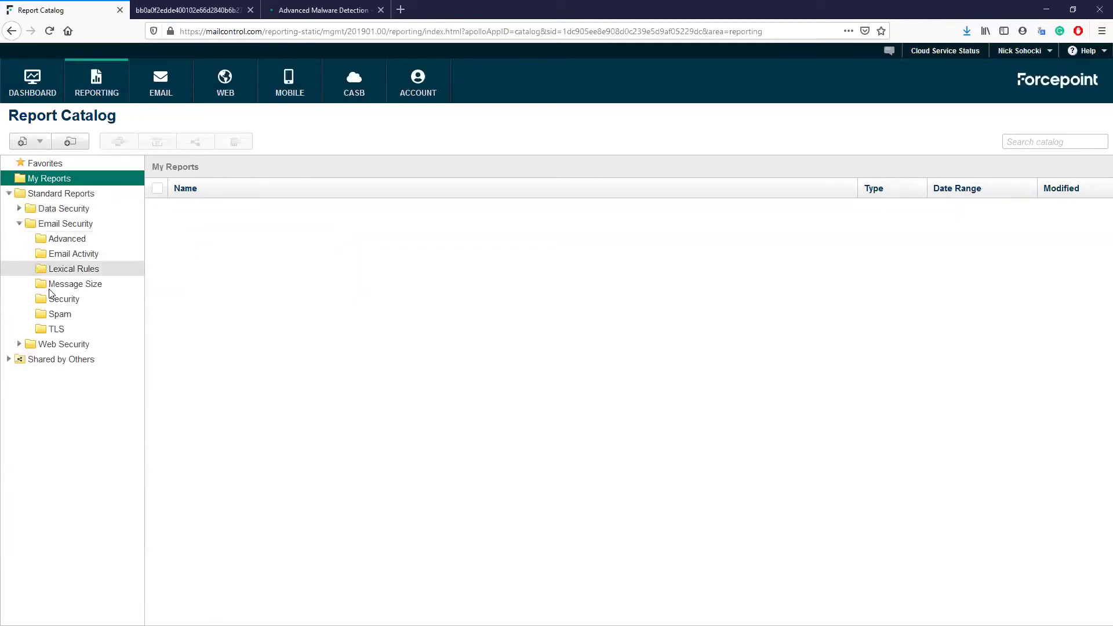
left_click(62, 302)
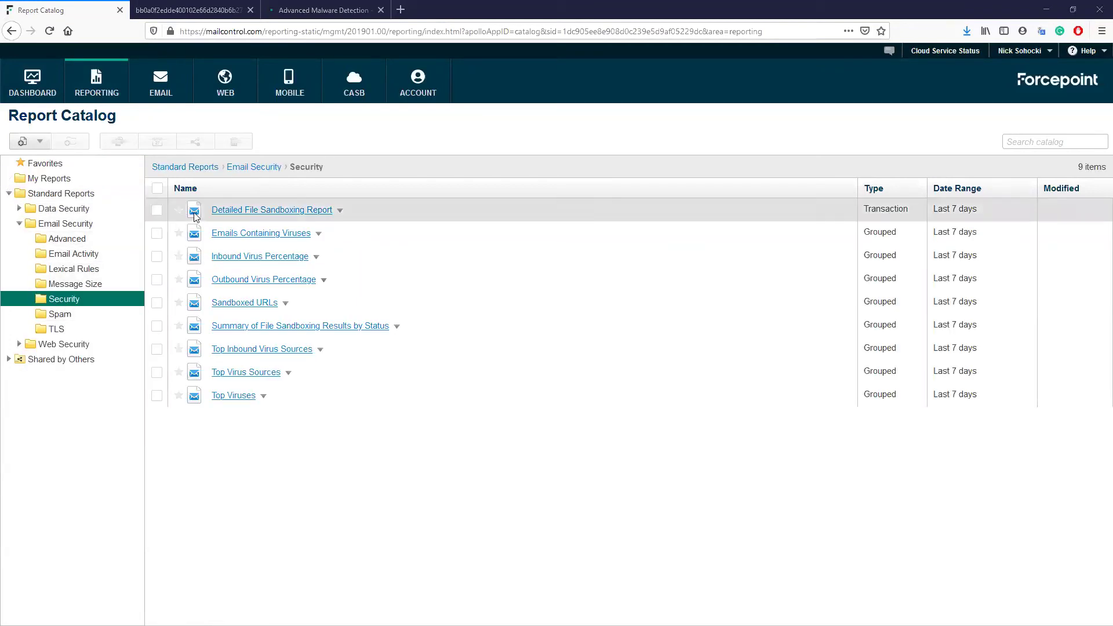
mouse_move(284, 216)
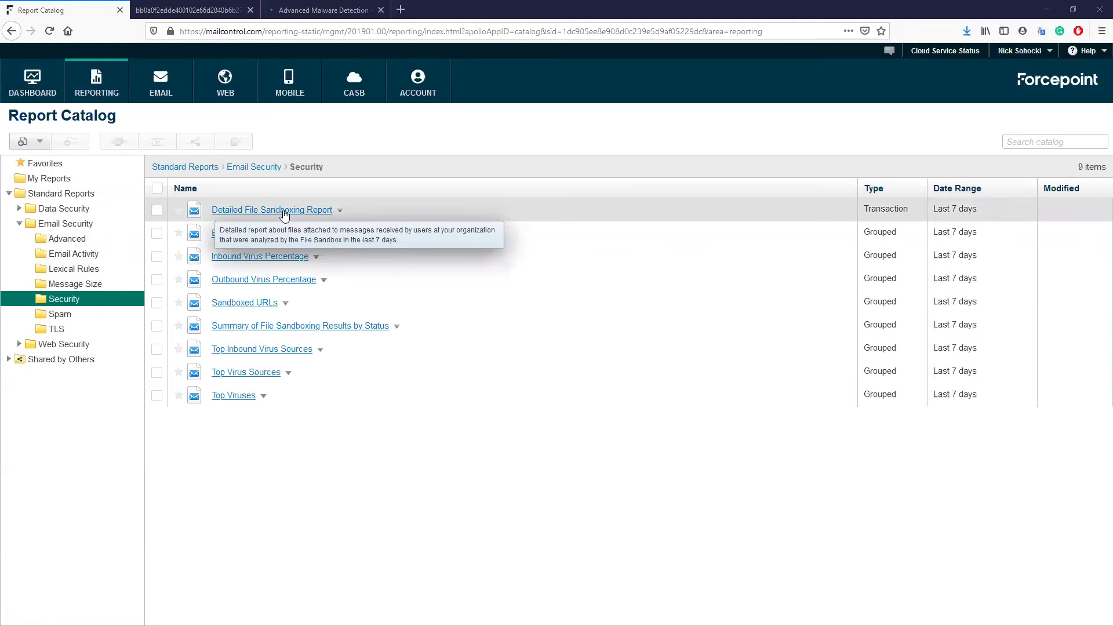
left_click(285, 212)
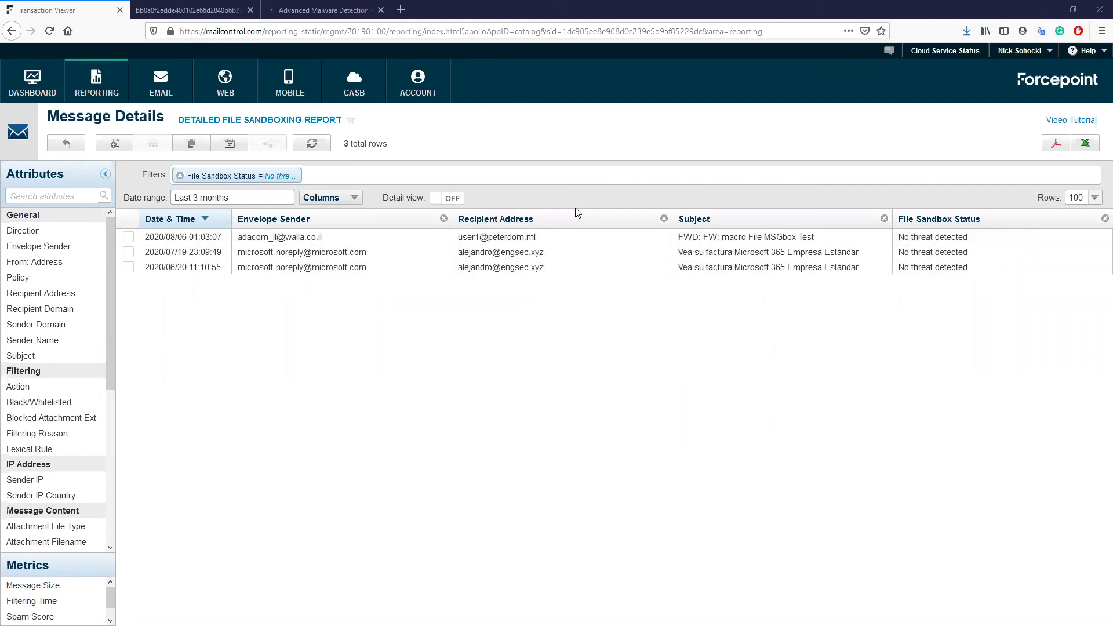
Leave the File Sandbox Status filter unchanged, turn on Detail view, then return to the Lastline PDF
left_click(276, 182)
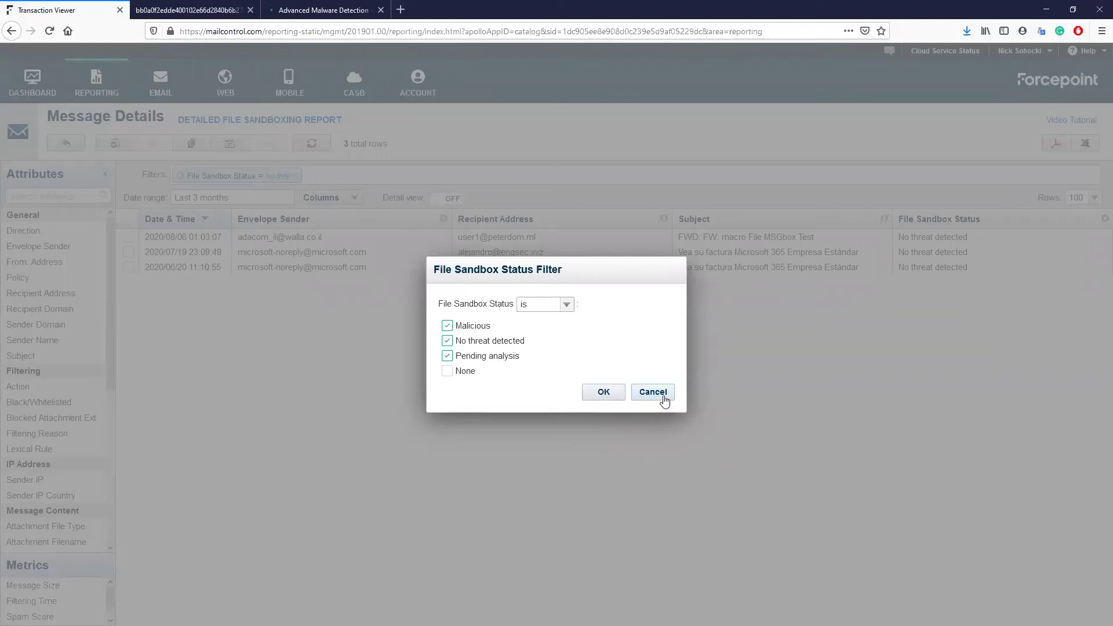
left_click(661, 396)
left_click(442, 198)
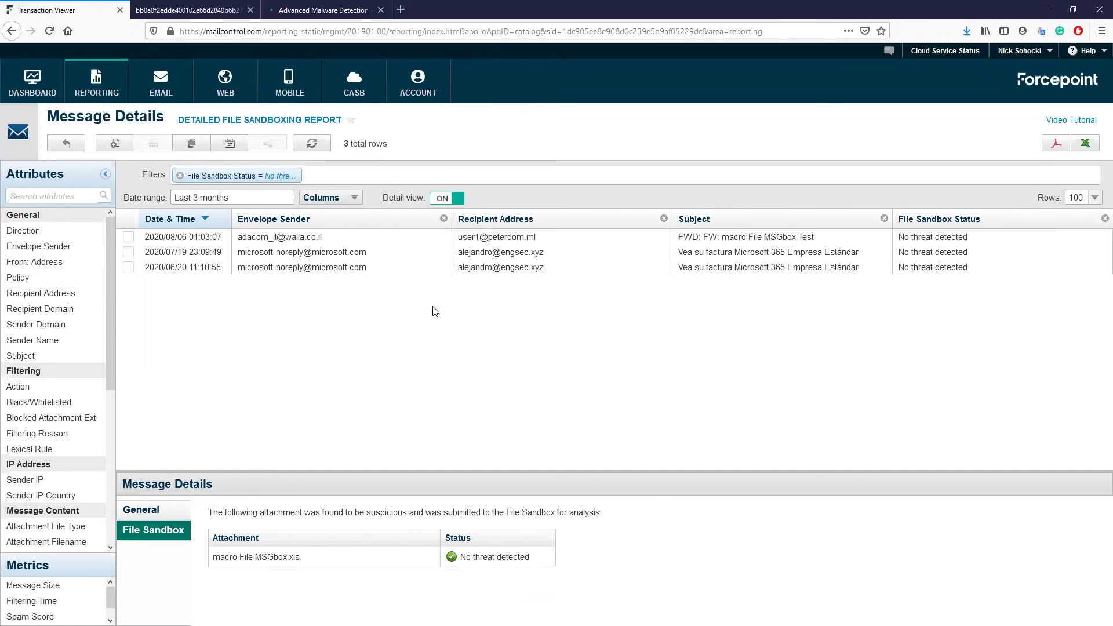
key("ctrl+Tab")
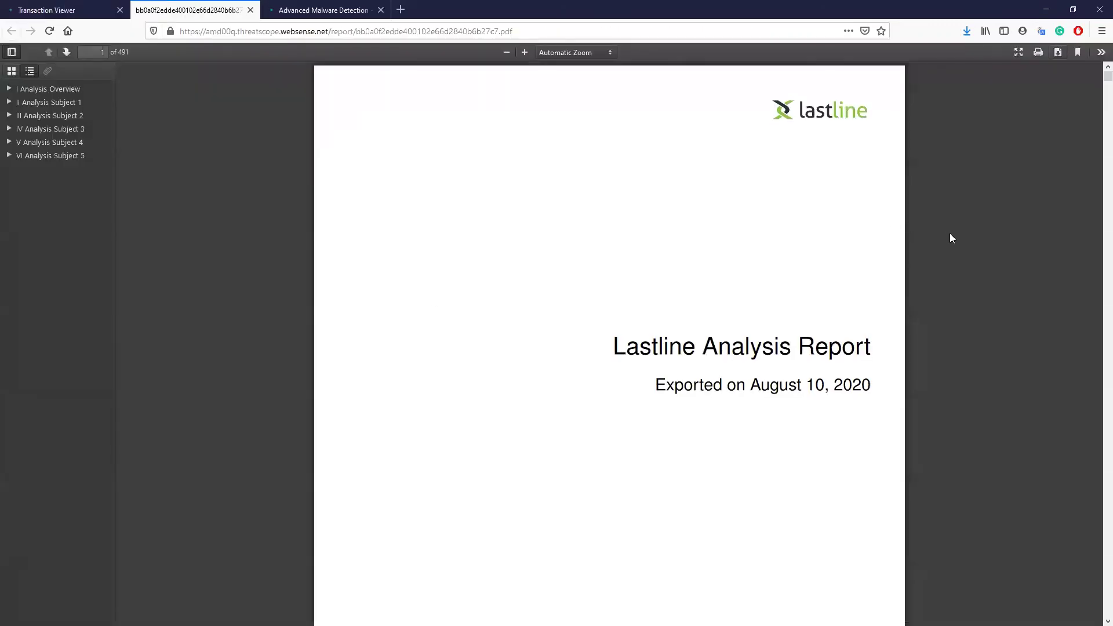
Scroll the Lastline report from page 1 down to the Console I/O and Device I/O sections
scroll(950, 233, "down", 10)
scroll(951, 234, "down", 6)
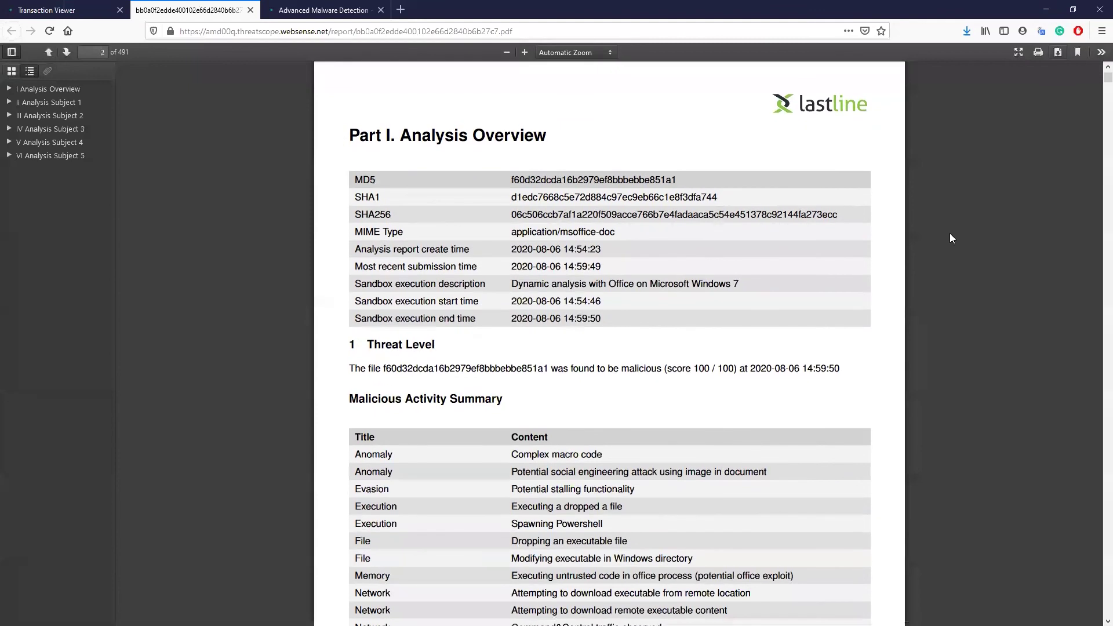
scroll(951, 234, "down", 8)
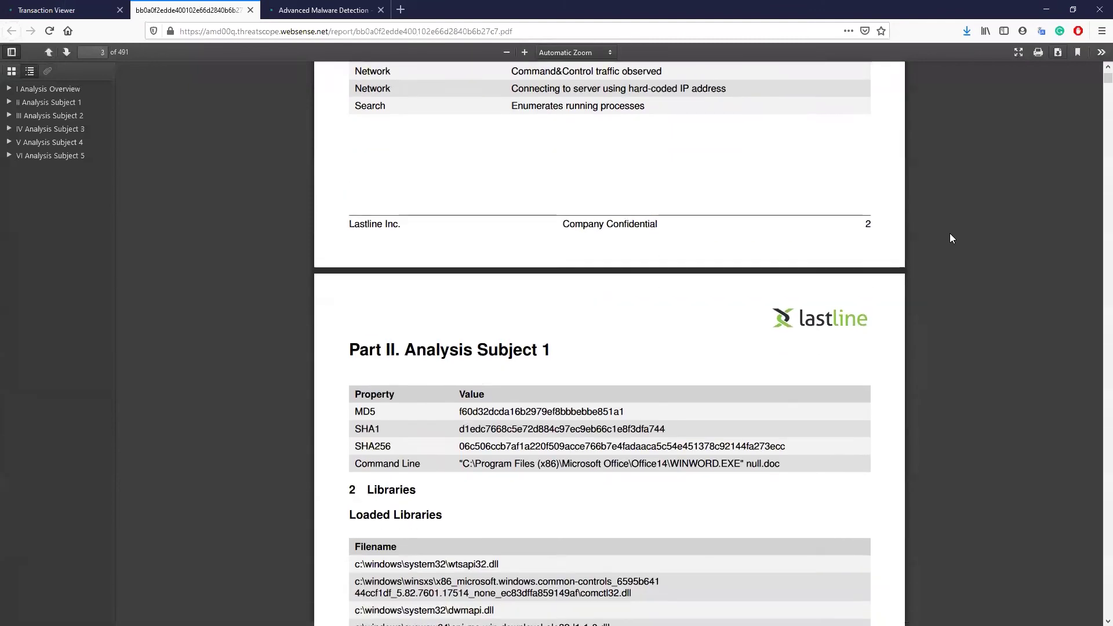
scroll(950, 238, "down", 10)
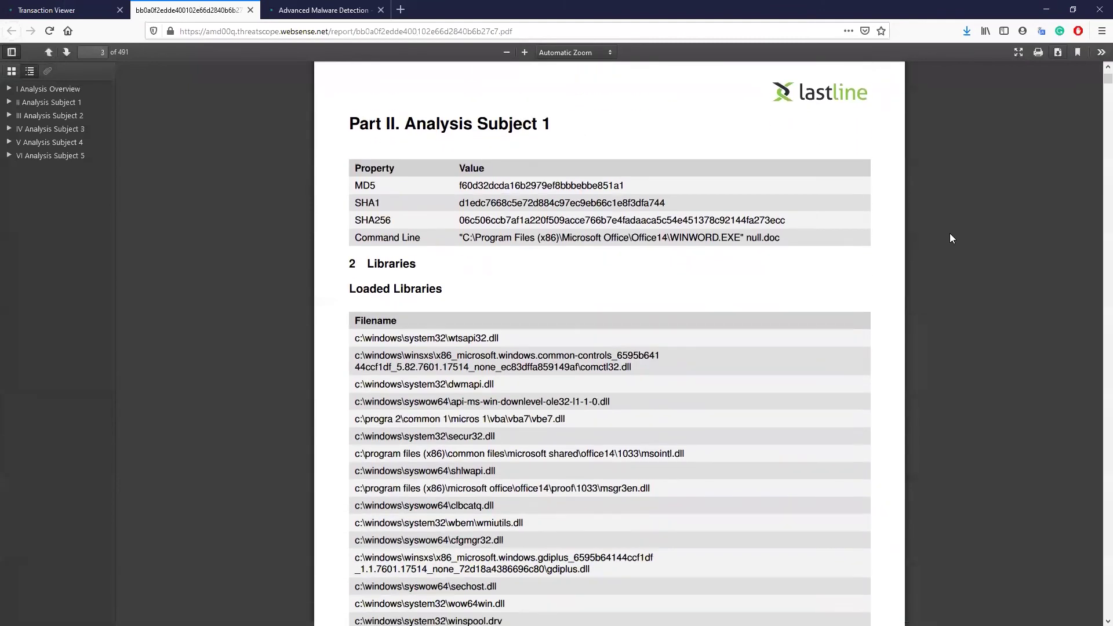
scroll(950, 235, "down", 13)
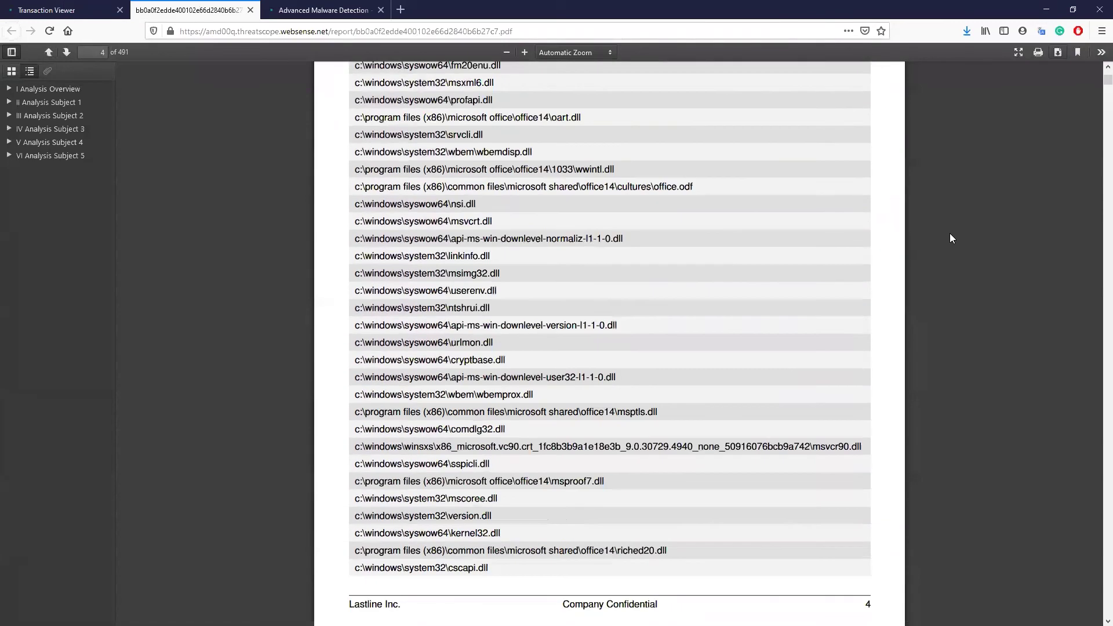
scroll(954, 244, "down", 10)
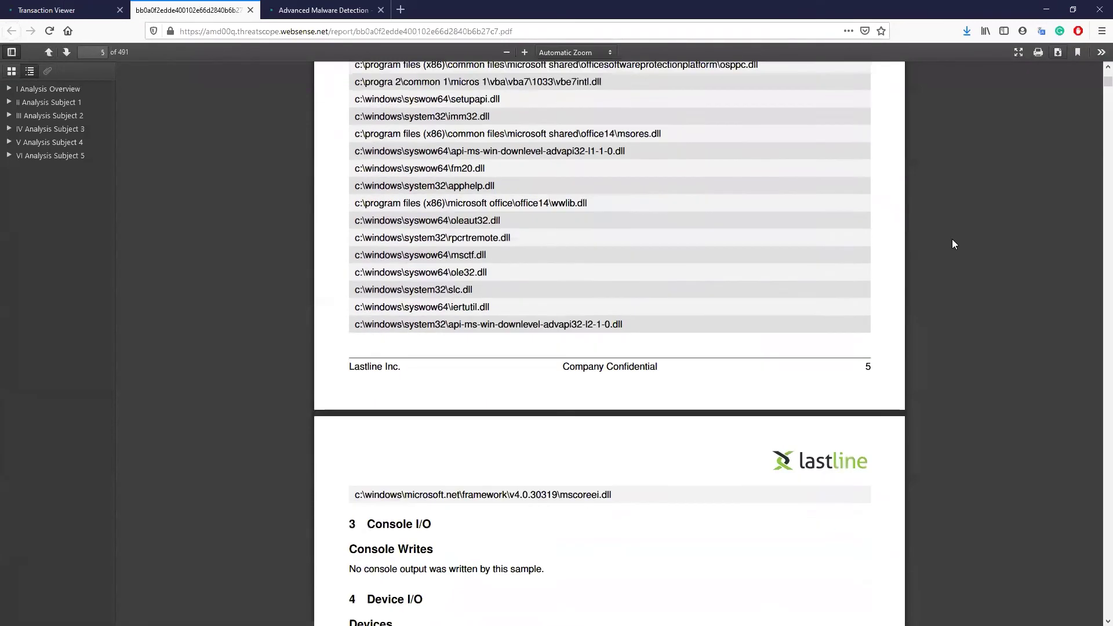